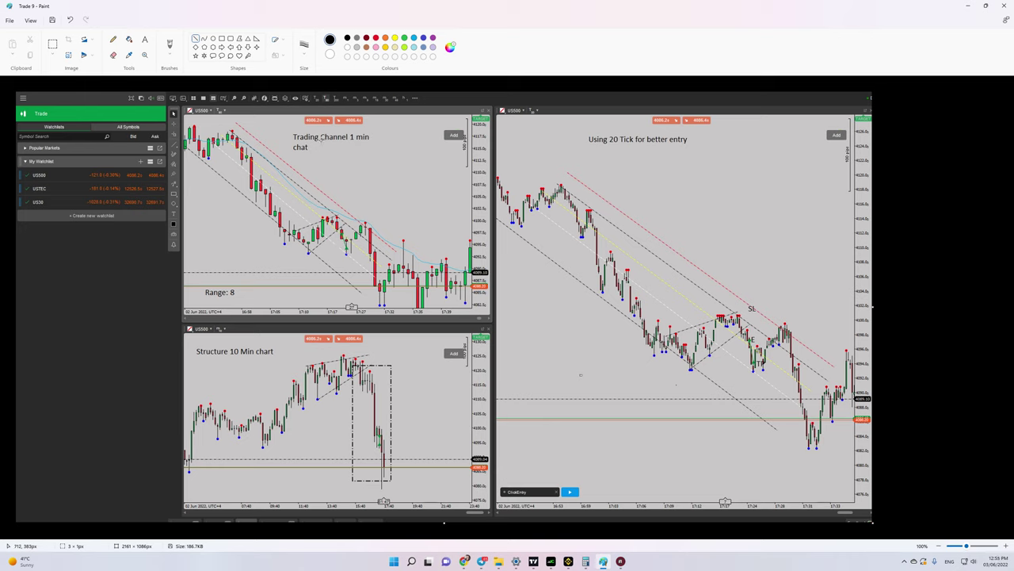
Step: Draw a trial rectangle on the 10 Min chart, then delete it
click(222, 38)
drag(185, 326, 260, 399)
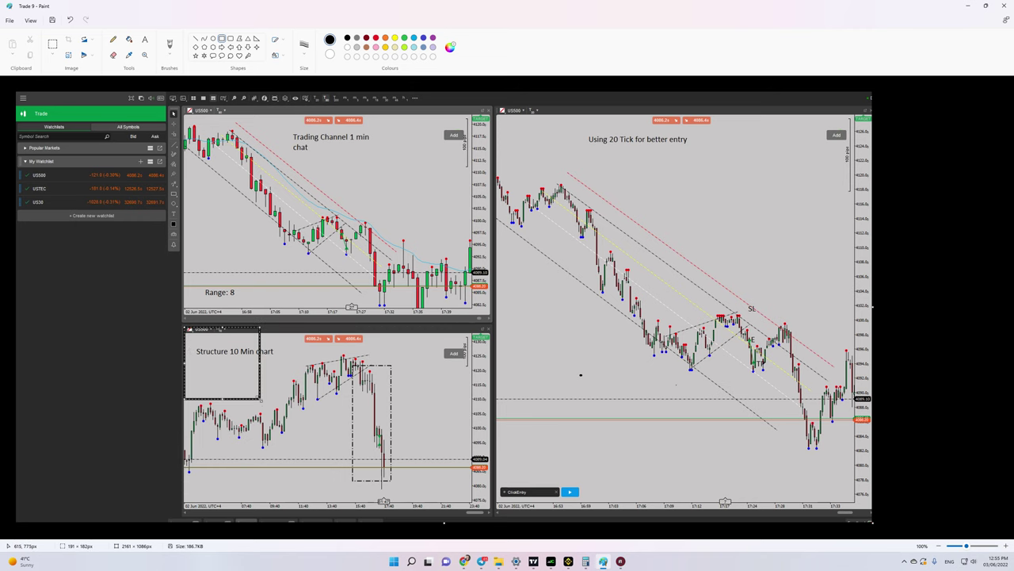
right_click(260, 399)
click(307, 412)
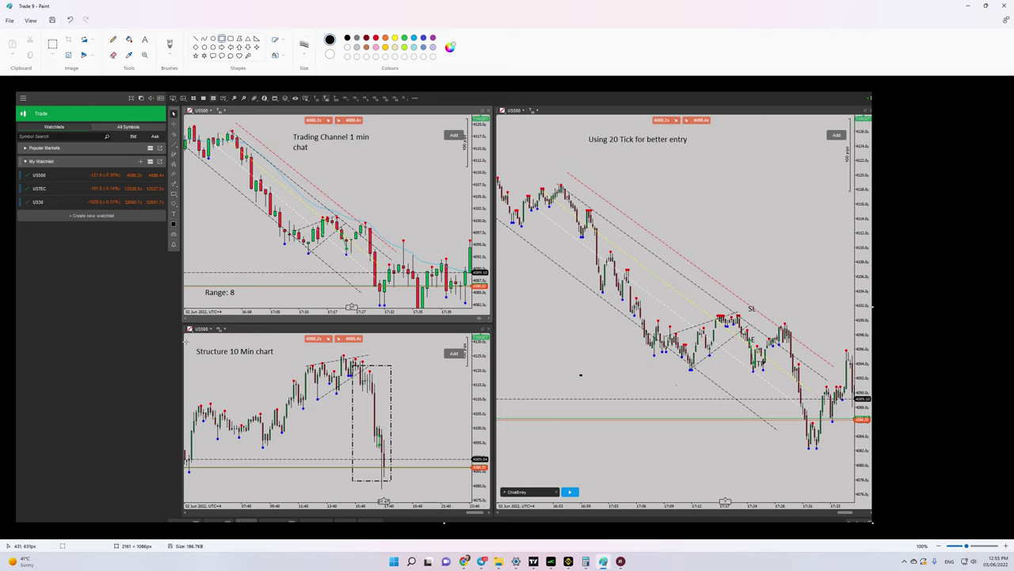
Step: Try rectangles around the 10 Min rally top and sell-off, deleting each one
click(196, 39)
click(222, 38)
mouse_move(298, 353)
mouse_down()
mouse_move(361, 383)
mouse_move(375, 402)
mouse_up()
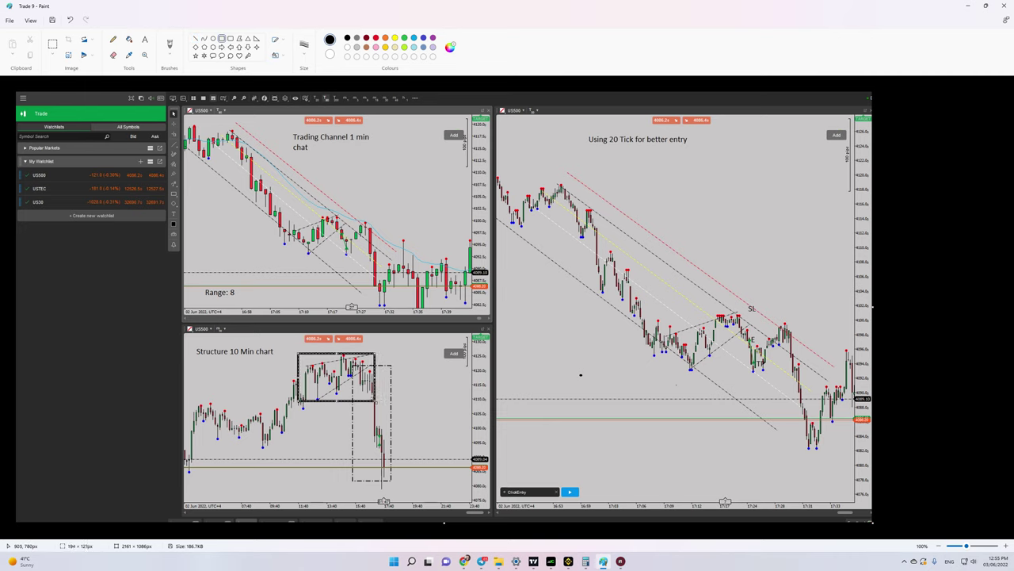
right_click(376, 400)
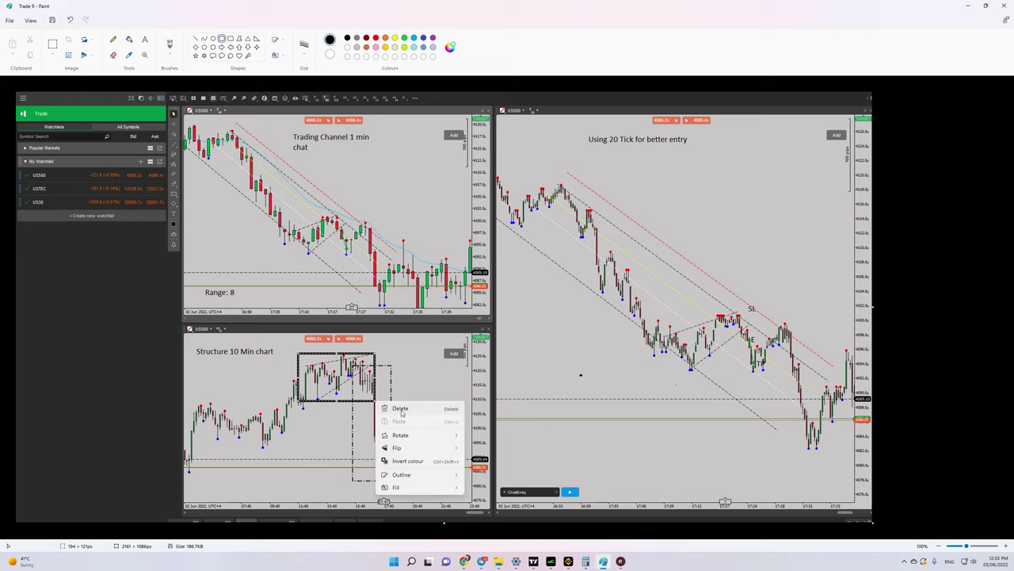
click(401, 412)
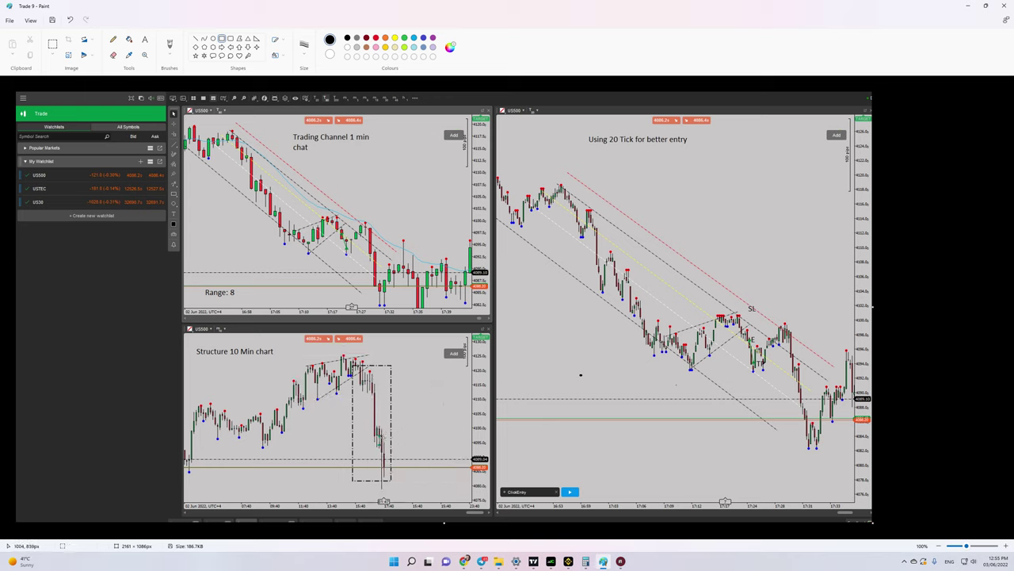
mouse_move(352, 403)
mouse_down()
mouse_move(412, 458)
mouse_move(409, 479)
mouse_up()
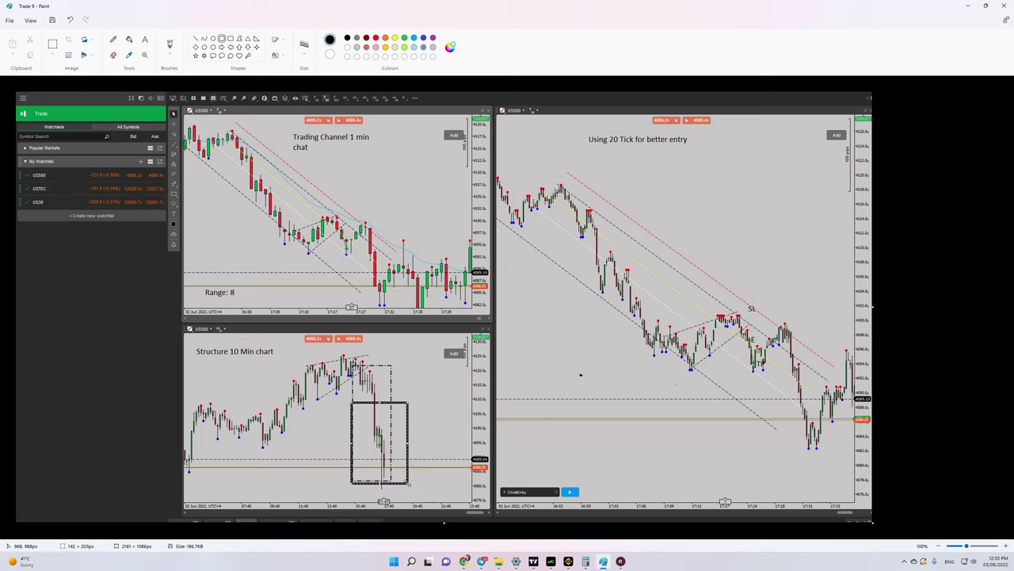
right_click(409, 479)
click(432, 396)
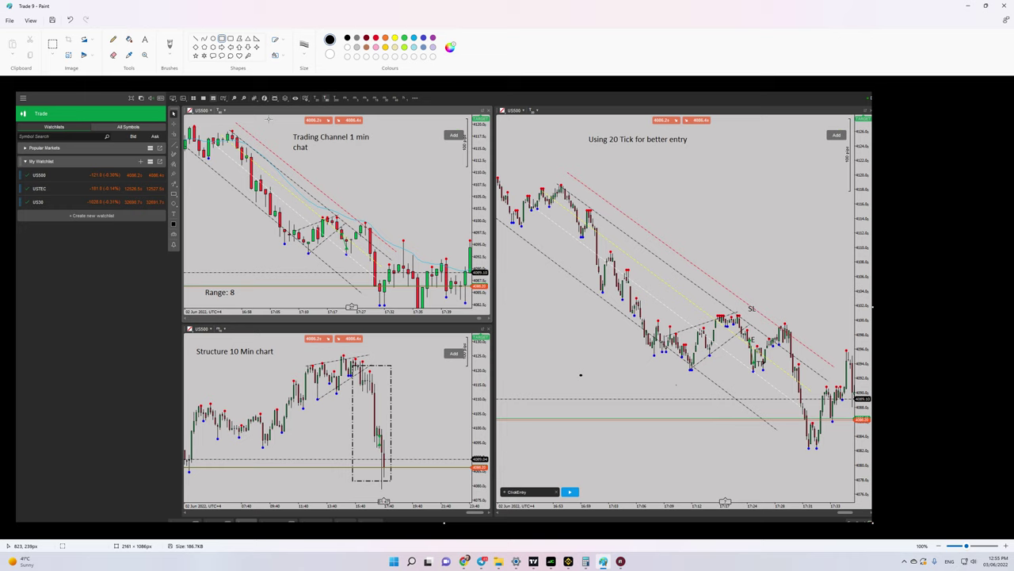
Step: Sketch a V and trend lines on the 10 Min chart, then undo and delete them
click(194, 38)
drag(350, 370, 380, 451)
drag(401, 424, 382, 454)
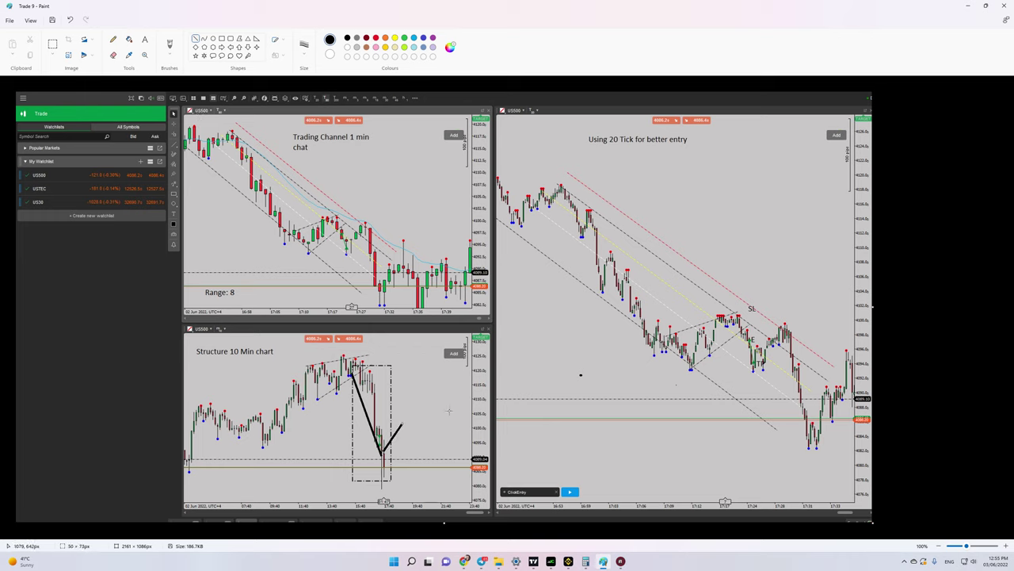
drag(406, 429, 422, 471)
drag(346, 357, 462, 491)
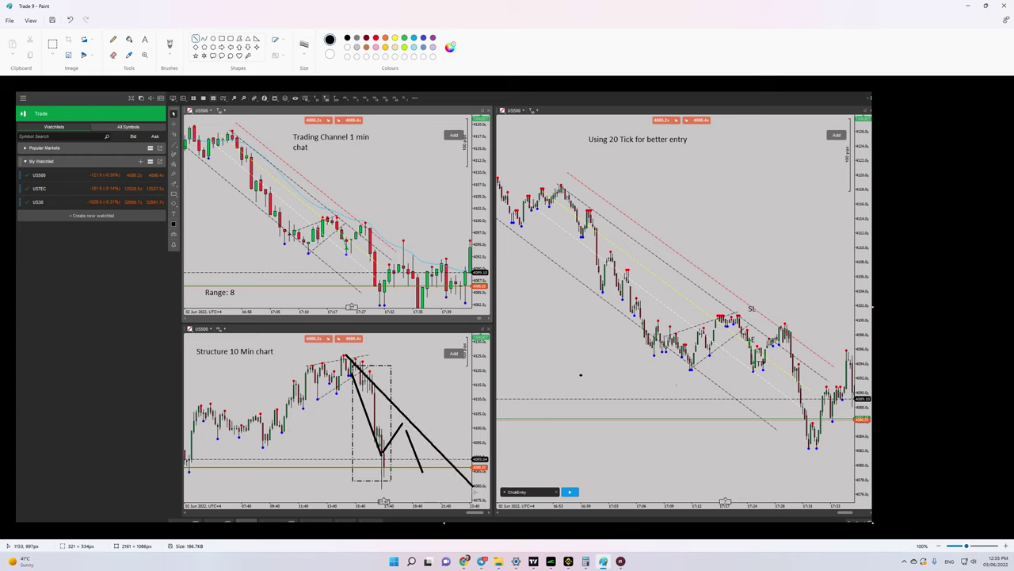
drag(336, 388, 419, 501)
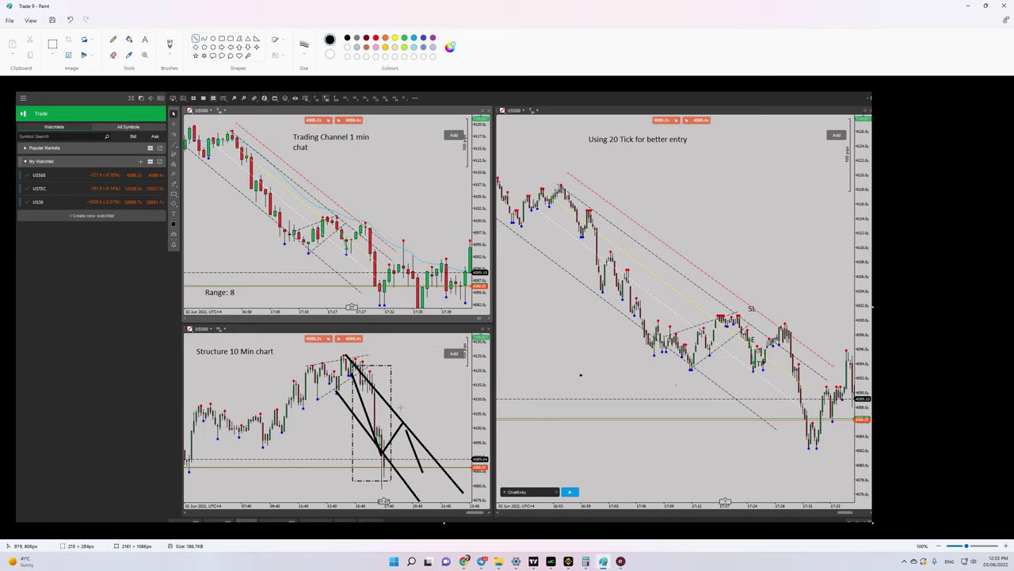
key(ctrl+z)
key(ctrl+z)
key(ctrl+z)
key(ctrl+z)
key(ctrl+z)
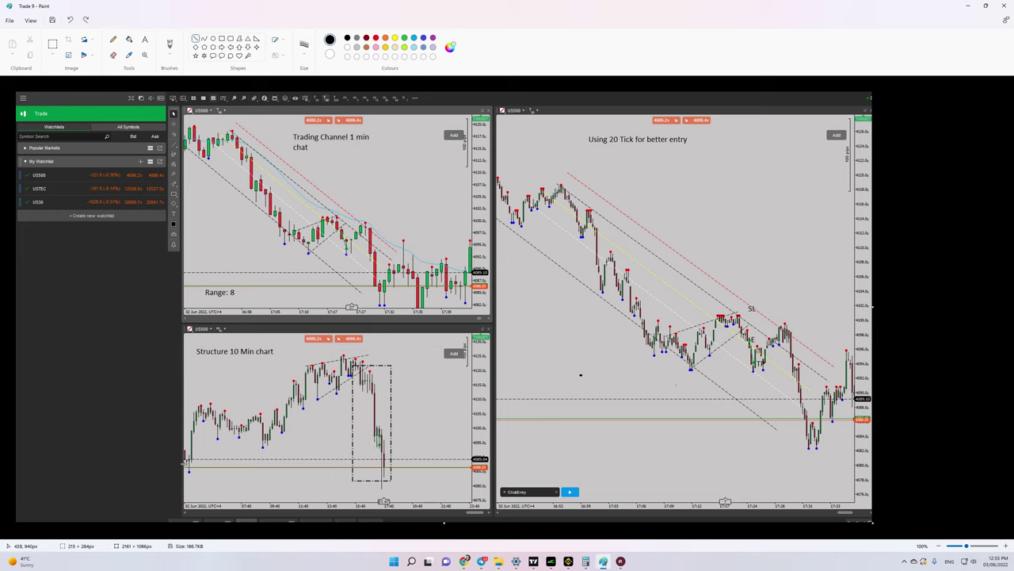
mouse_move(187, 461)
mouse_down()
mouse_move(473, 465)
mouse_move(285, 379)
mouse_up()
right_click(286, 379)
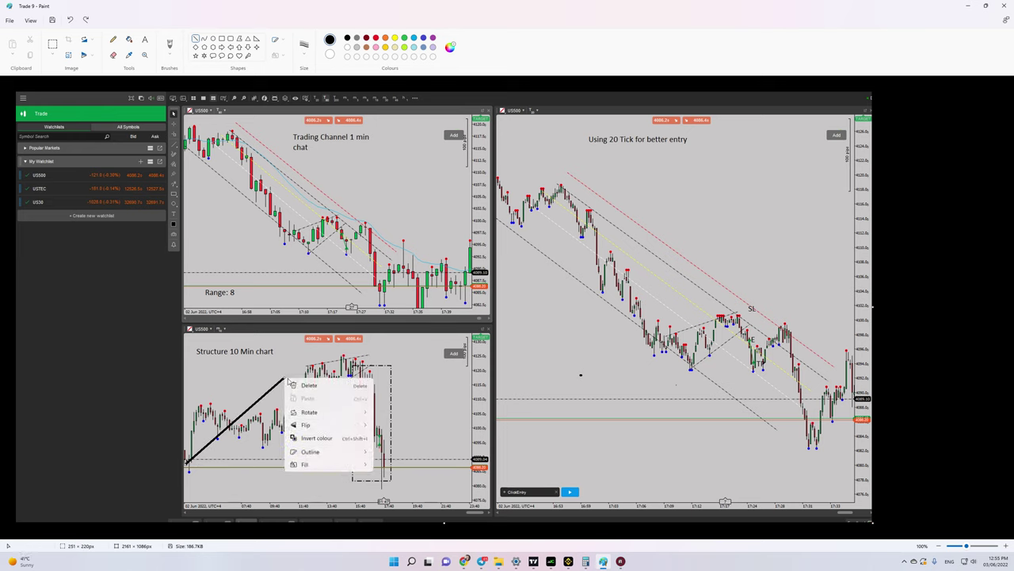
click(323, 386)
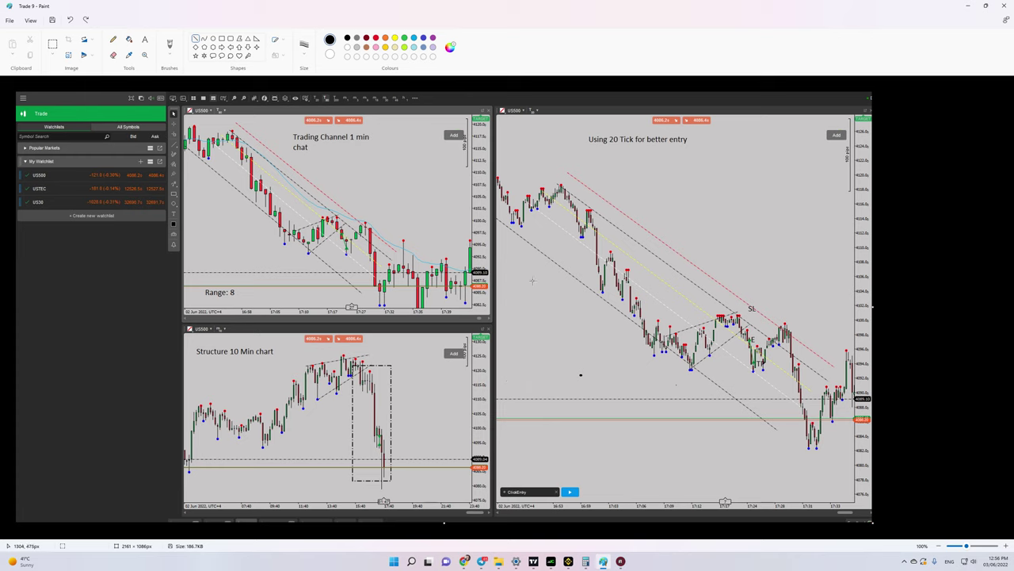
Step: Remove a trial box around the 1 min chart and draw a thin black bar on it
click(221, 39)
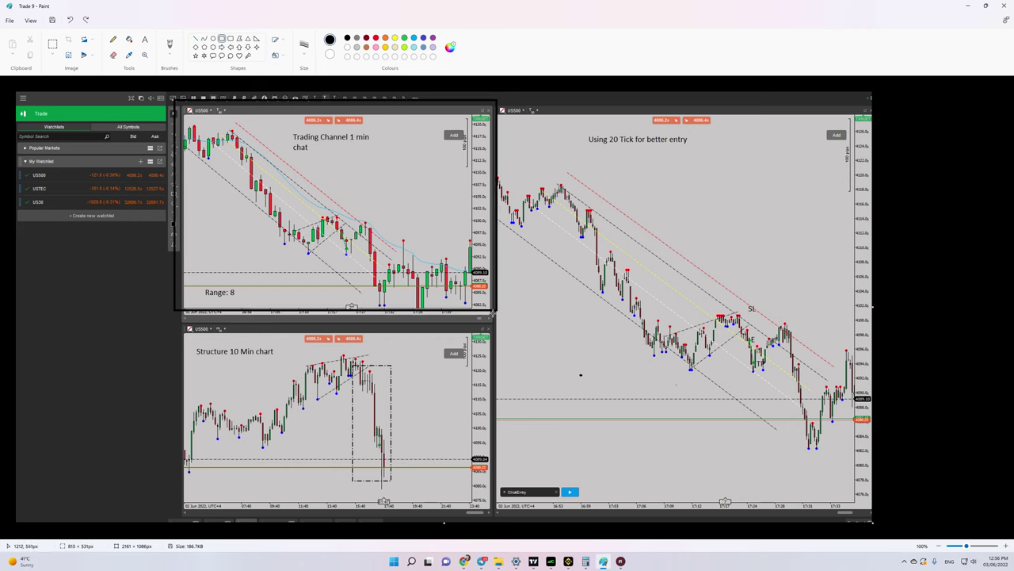
mouse_move(175, 100)
mouse_down()
mouse_move(493, 312)
mouse_move(231, 242)
mouse_up()
right_click(231, 243)
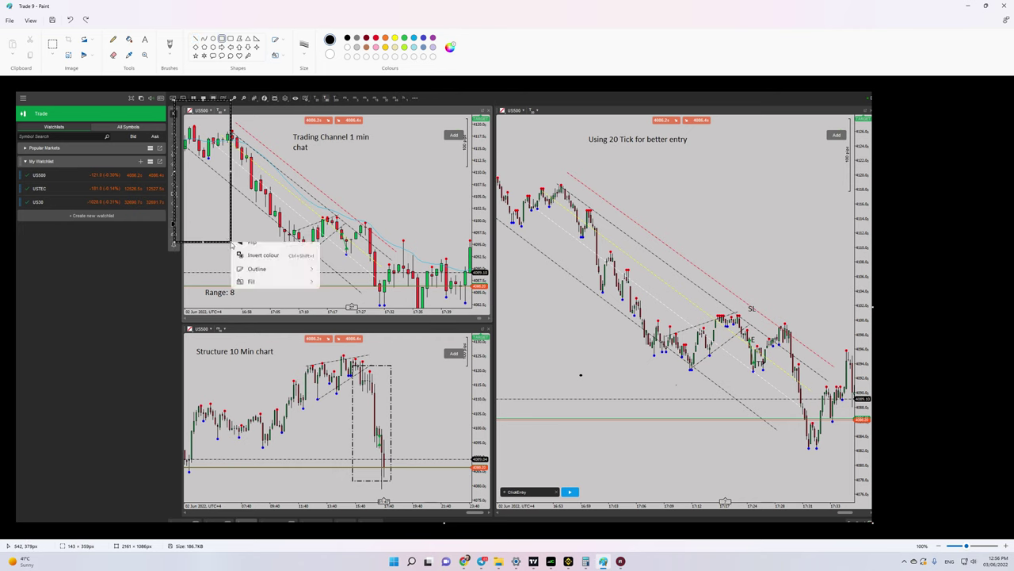
click(290, 250)
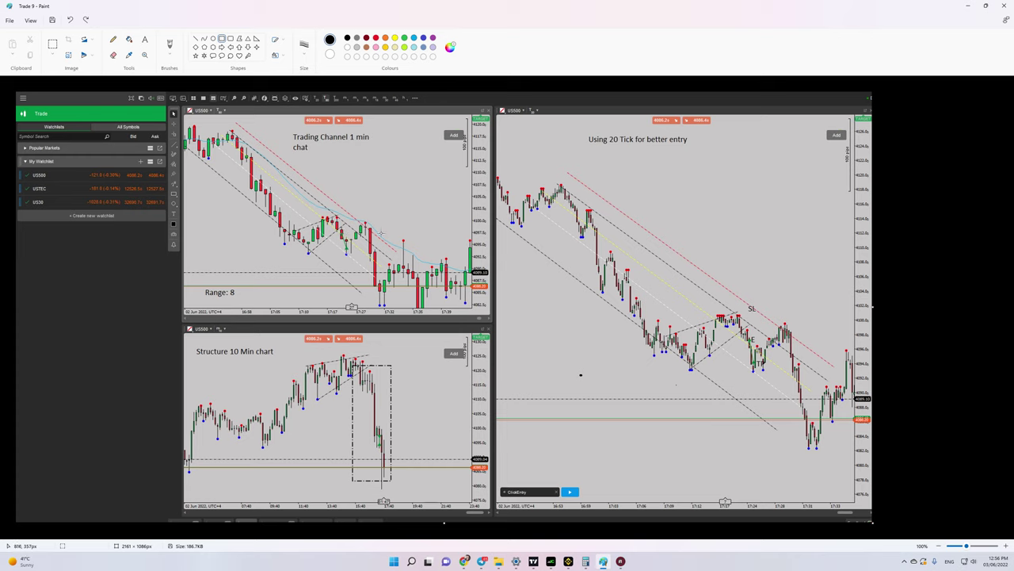
mouse_move(330, 209)
mouse_down()
mouse_move(362, 205)
mouse_move(359, 251)
mouse_up()
key(Return)
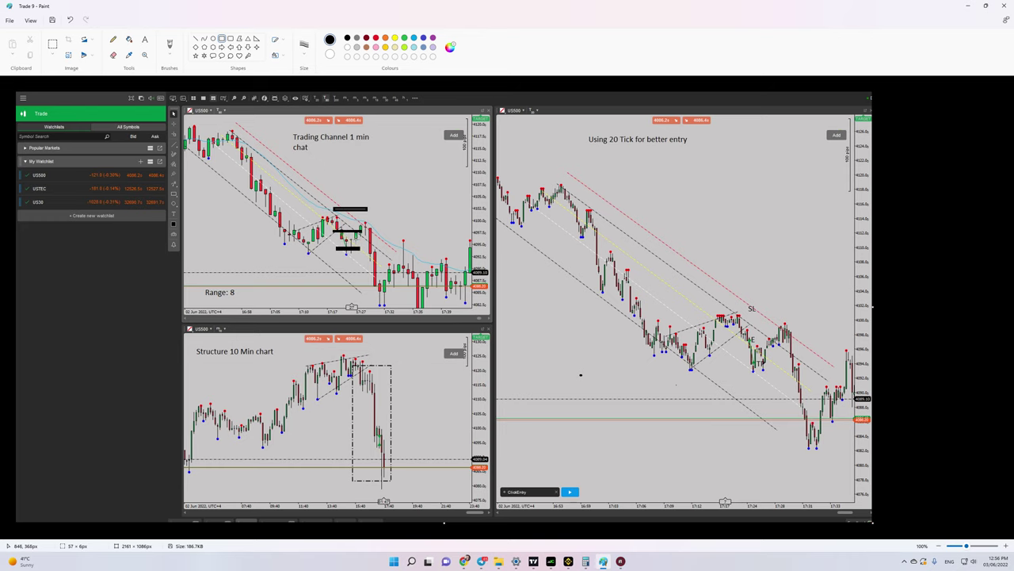
click(144, 55)
click(290, 333)
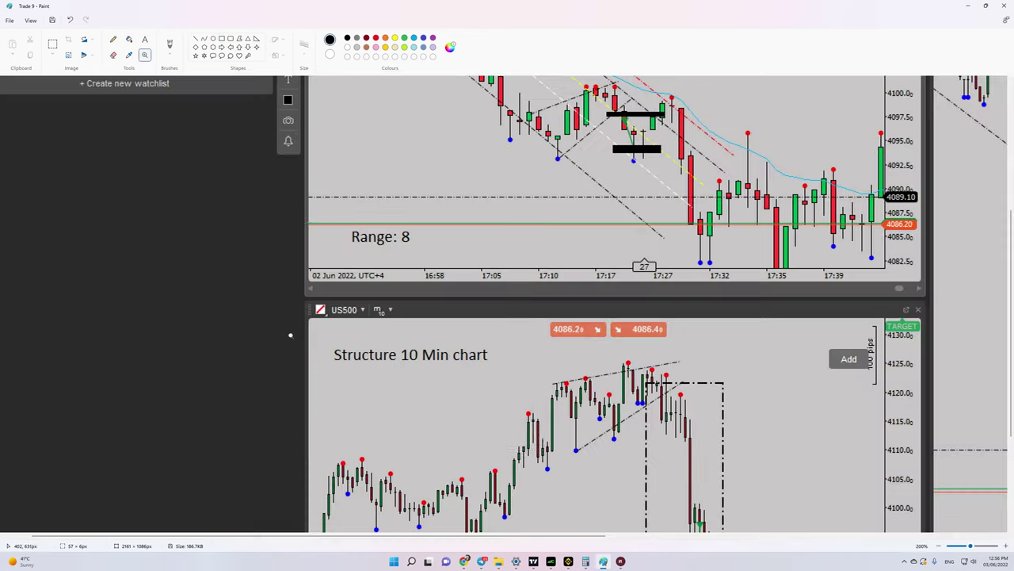
scroll(409, 345, down, 5)
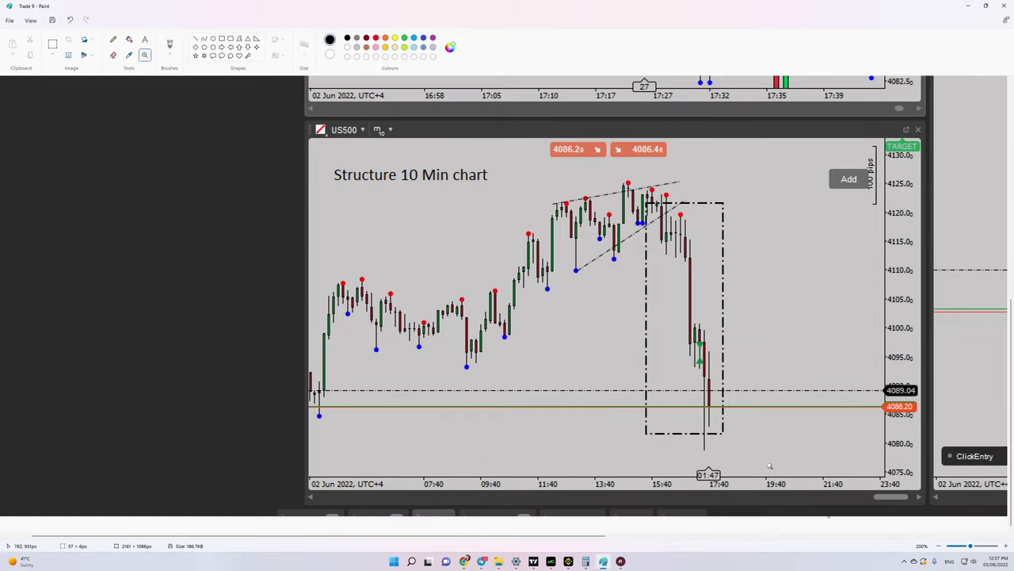
click(938, 545)
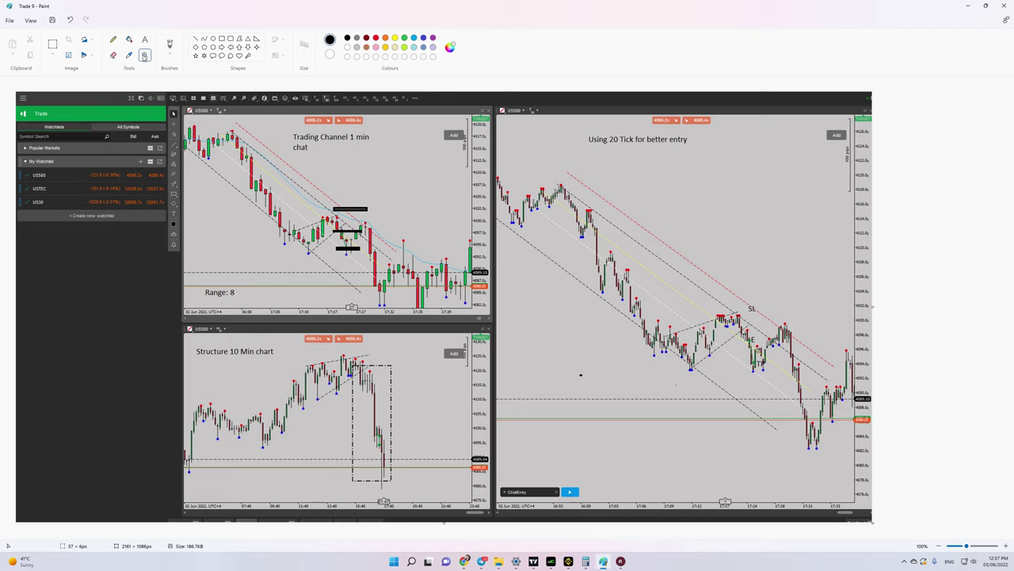
Step: Frame the pullback beside the SL label on the 20 Tick chart with a black rectangle
click(221, 38)
drag(667, 294, 746, 360)
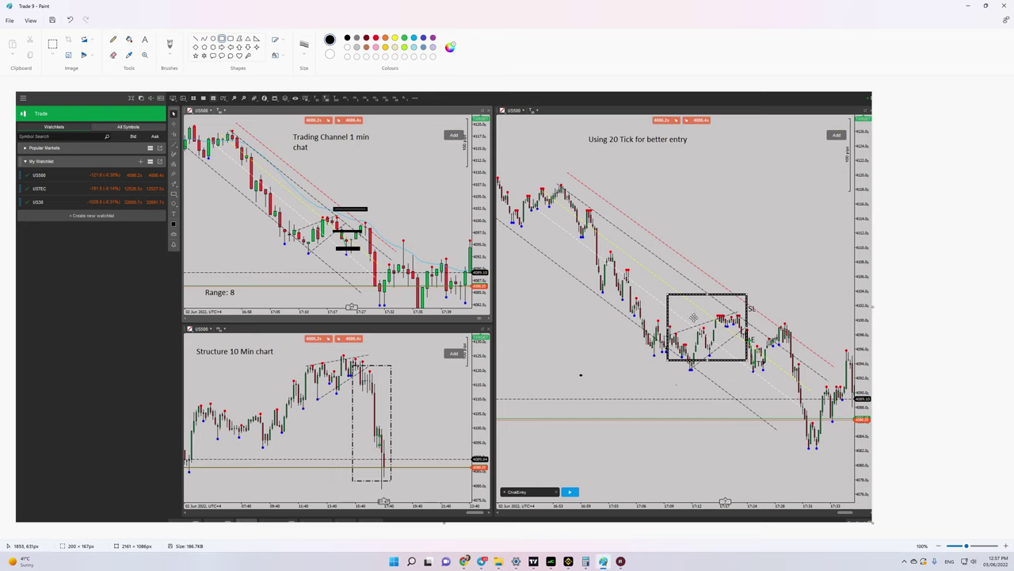
click(761, 341)
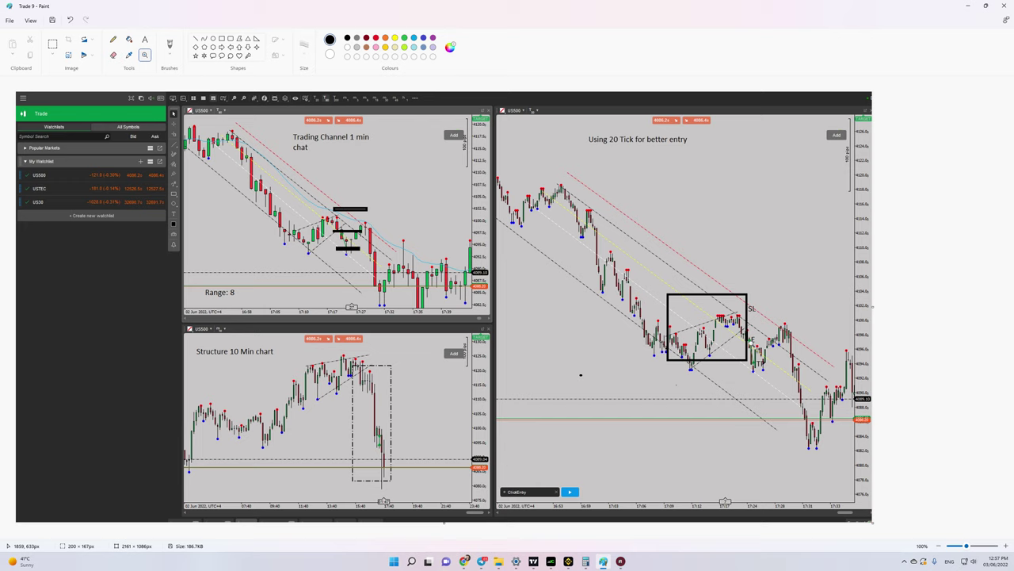